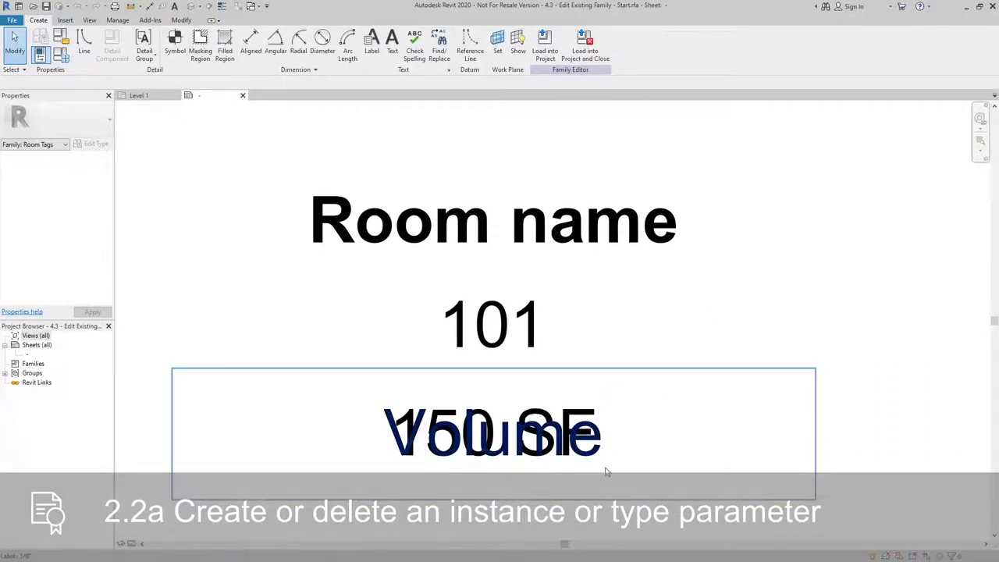
Select the Volume label that overlaps the 150 SF area text in the room tag.
{"action": "left_click", "coordinate": [548, 457]}
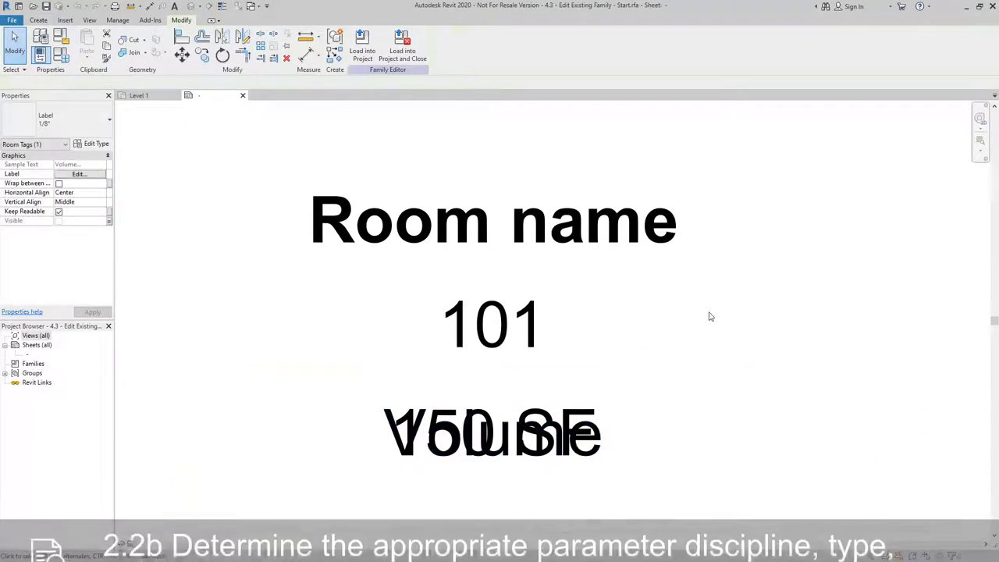
{"action": "left_click", "coordinate": [515, 282]}
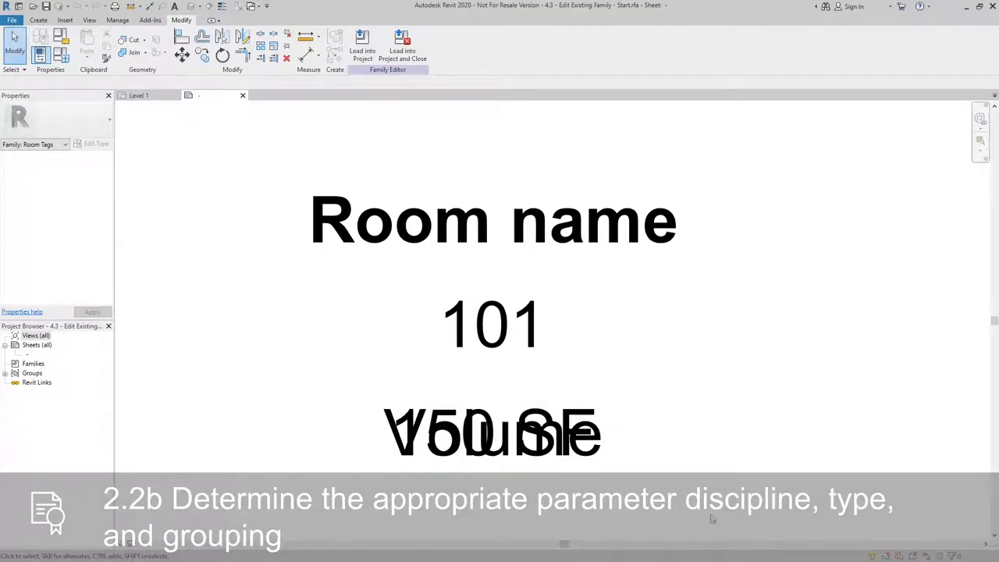
{"action": "left_click", "coordinate": [547, 460]}
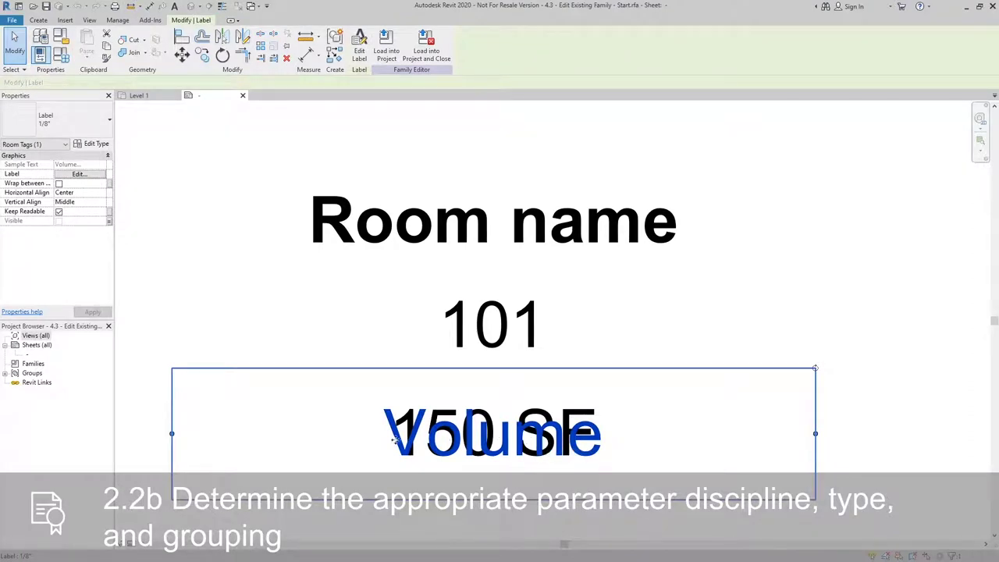
Copy the Volume label below the 150 SF area text and select the new lower copy.
{"action": "middle_click_drag", "start_coordinate": [481, 441], "coordinate": [506, 387]}
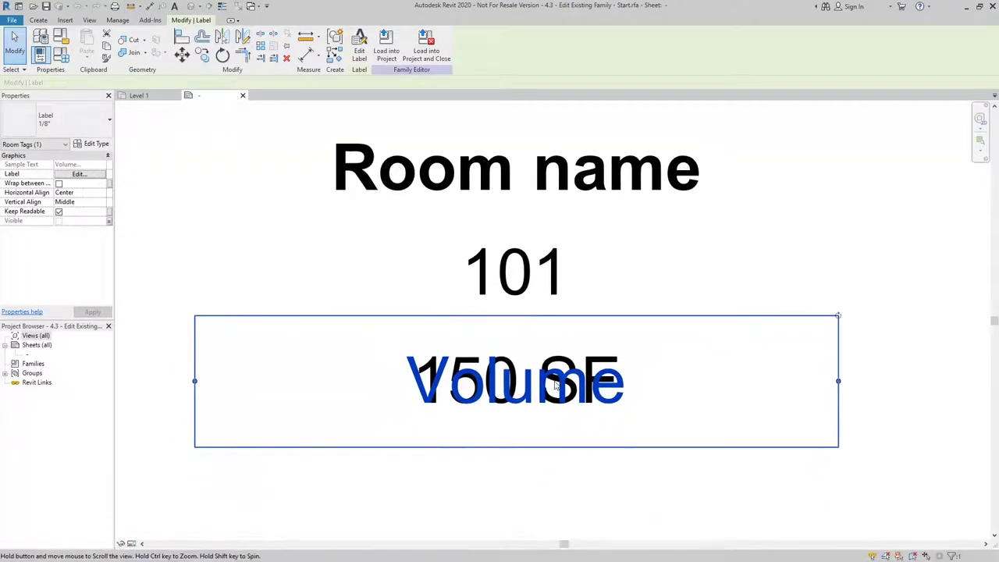
{"action": "key", "text": "r"}
{"action": "key", "text": "o"}
{"action": "left_click", "coordinate": [550, 384]}
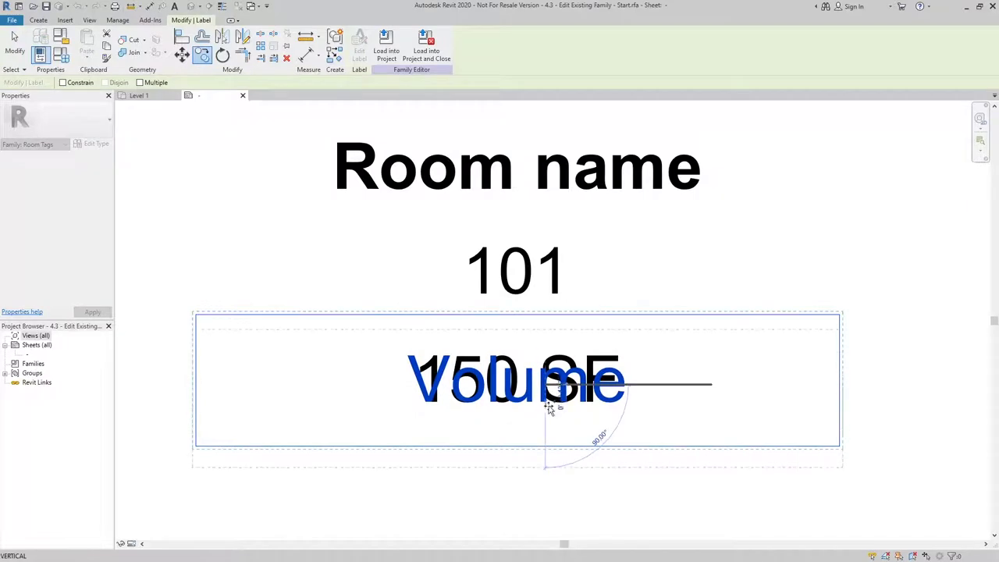
{"action": "left_click", "coordinate": [549, 472]}
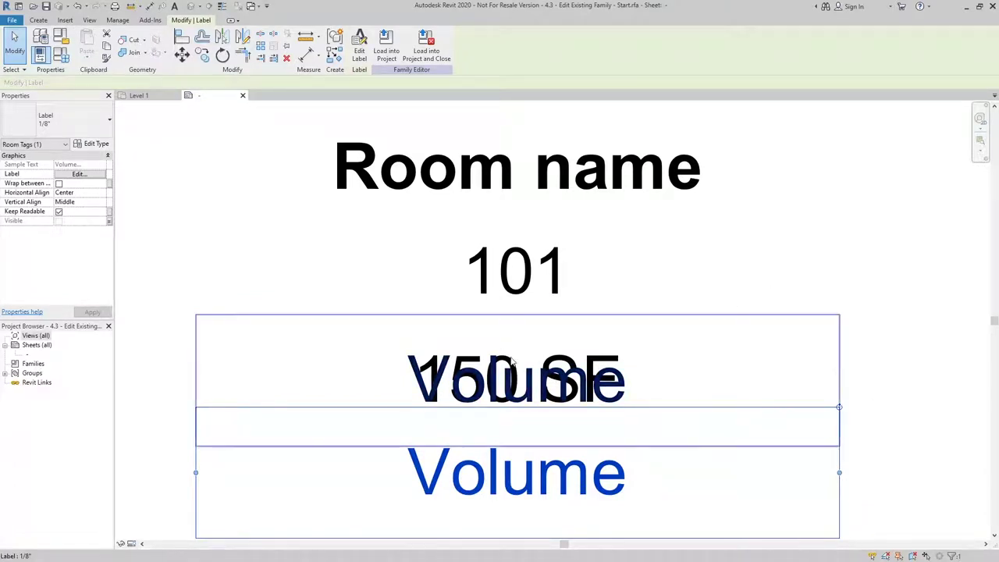
{"action": "left_click", "coordinate": [238, 255]}
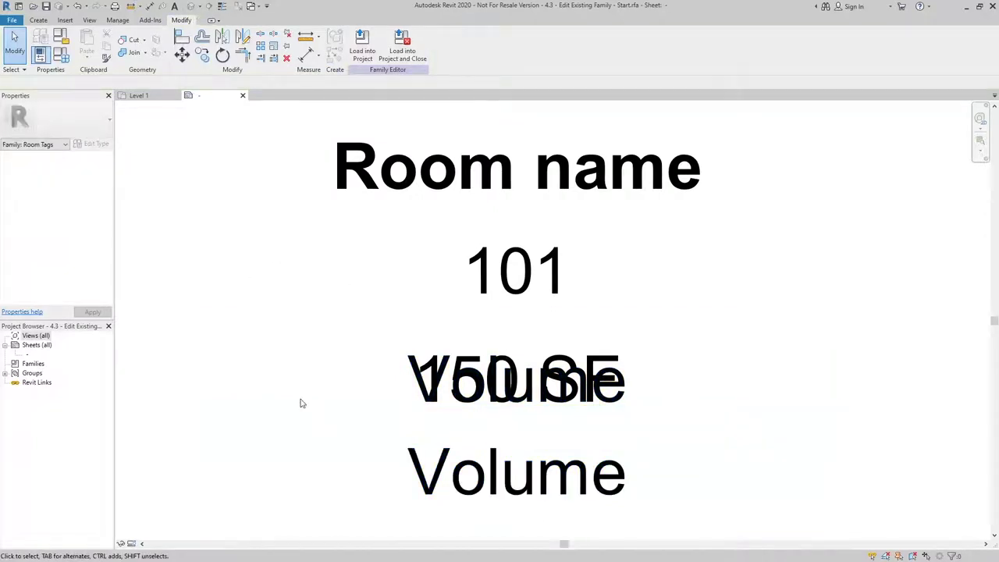
{"action": "left_click", "coordinate": [466, 472]}
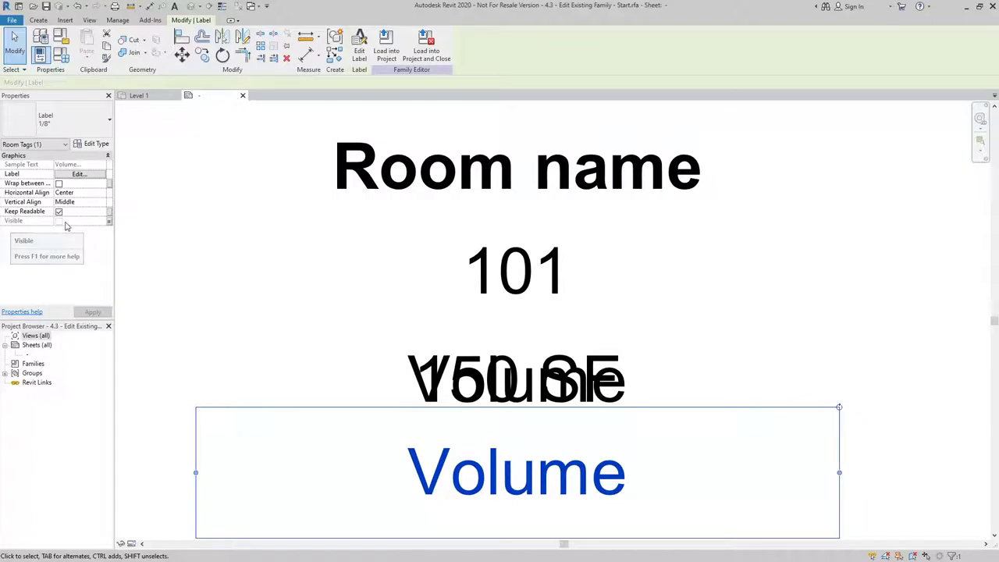
Open Associate Family Parameter for the lower label's Visible property.
{"action": "left_click", "coordinate": [110, 225]}
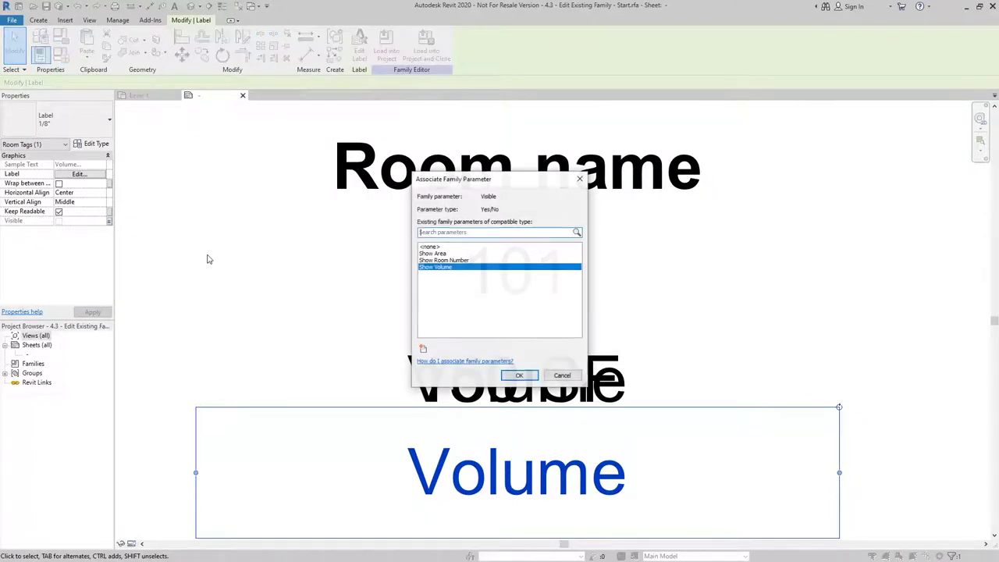
{"action": "left_click", "coordinate": [457, 268]}
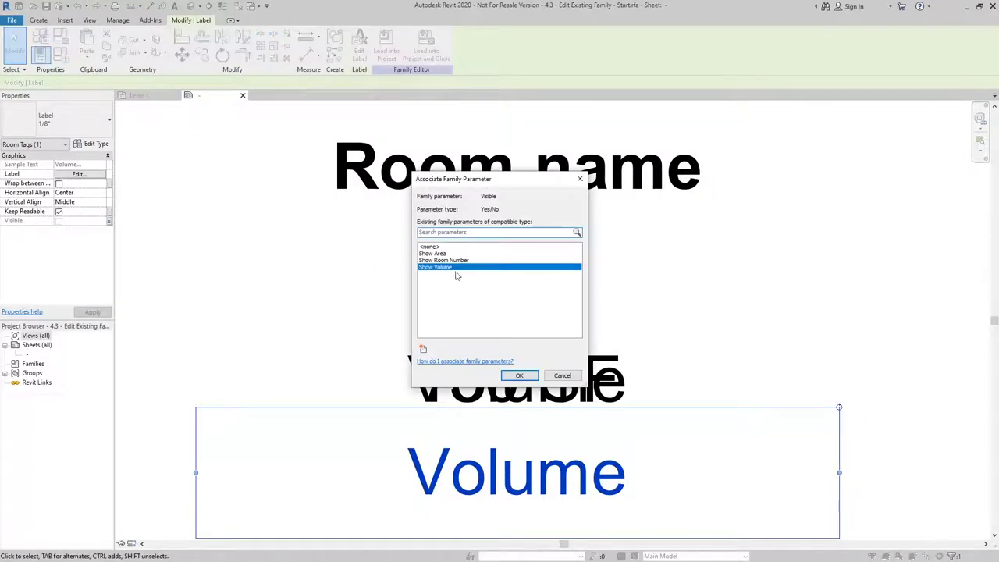
Create a Floor Finish parameter grouped under Materials and Finishes and link the label's visibility to it.
{"action": "left_click", "coordinate": [423, 350]}
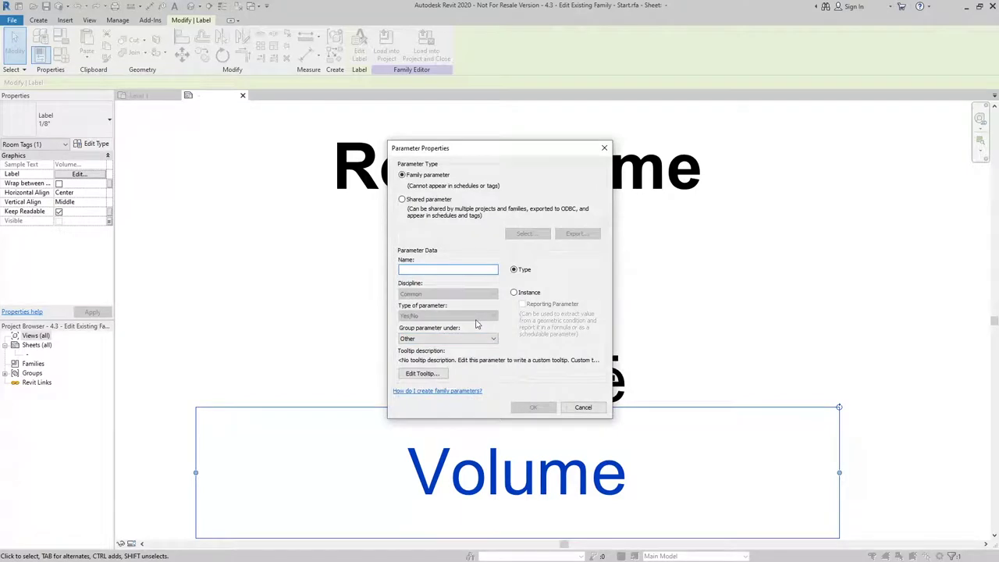
{"action": "type", "text": "Floor"}
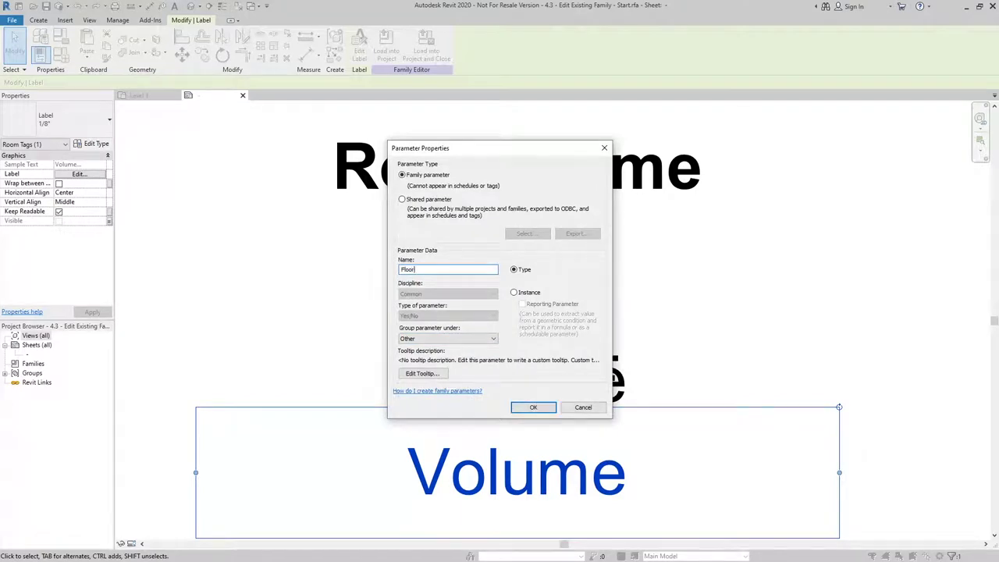
{"action": "type", "text": " Finish"}
{"action": "left_click", "coordinate": [491, 339]}
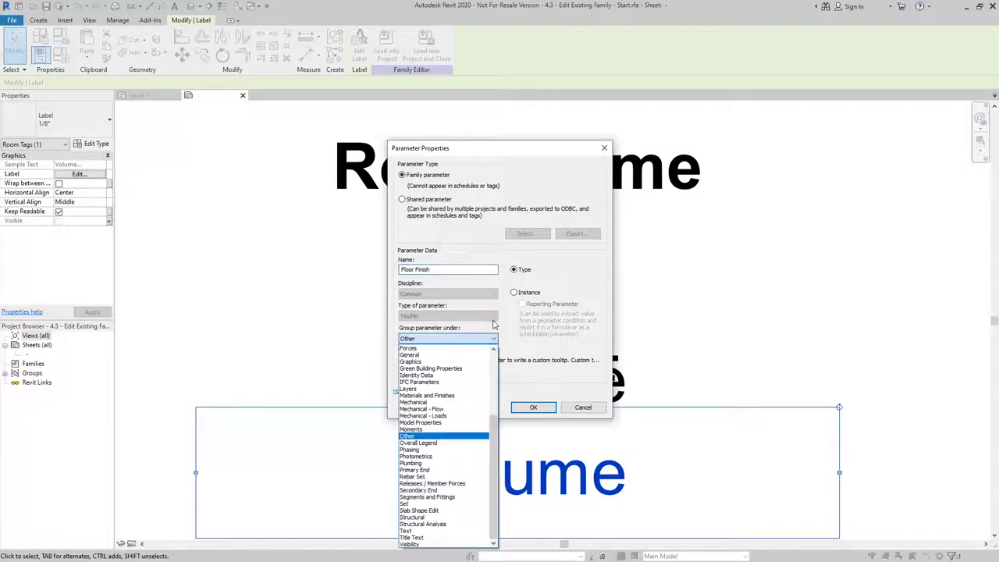
{"action": "left_click", "coordinate": [450, 396]}
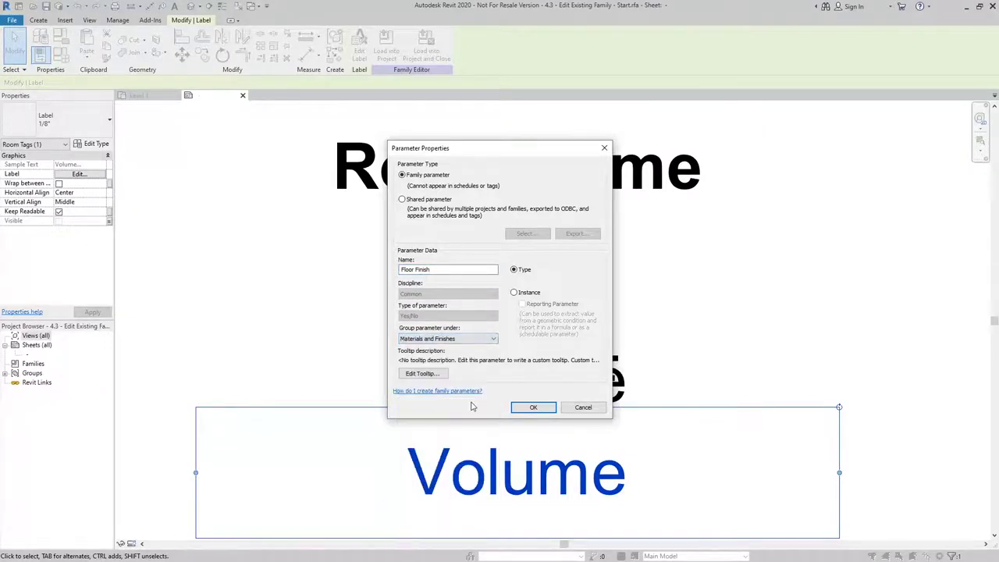
{"action": "left_click", "coordinate": [534, 408]}
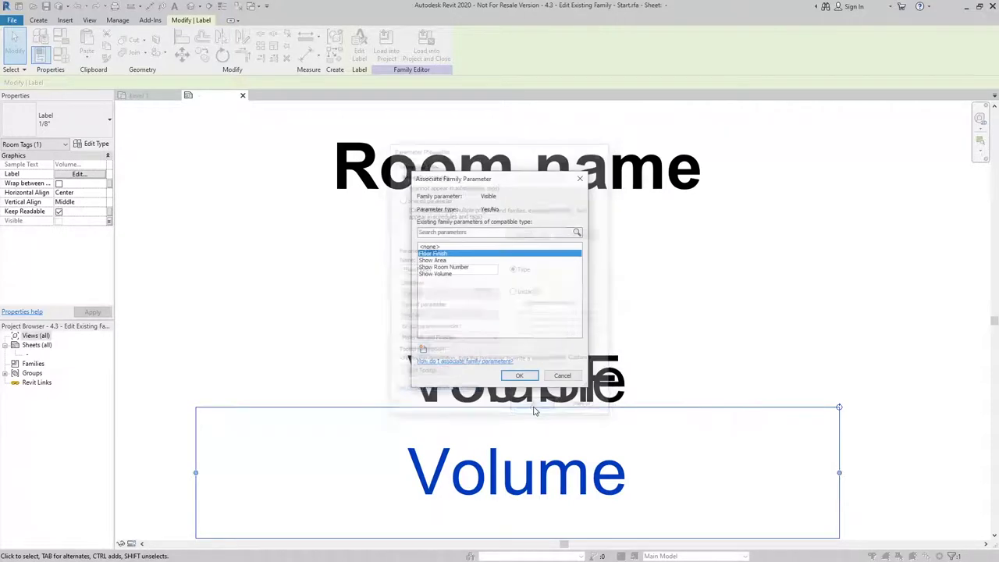
{"action": "left_click", "coordinate": [519, 375]}
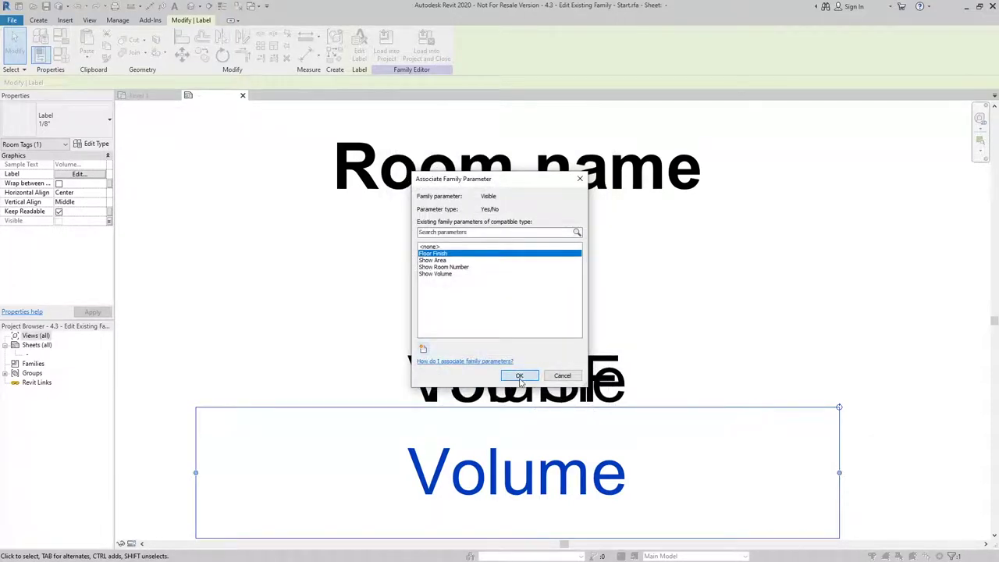
{"action": "middle_click_drag", "start_coordinate": [509, 472], "coordinate": [513, 446]}
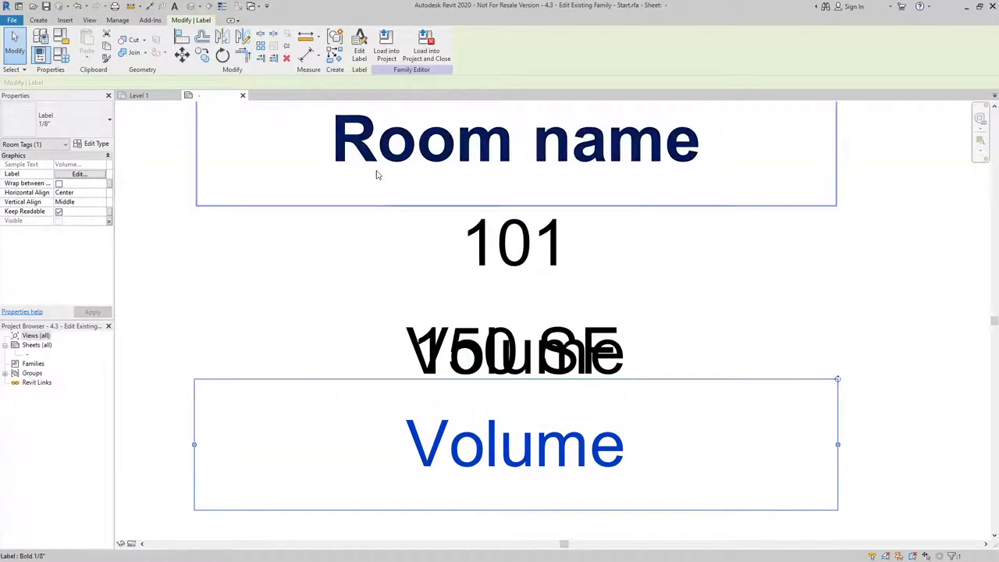
Open Edit Label for the lower Volume label.
{"action": "left_click", "coordinate": [361, 52]}
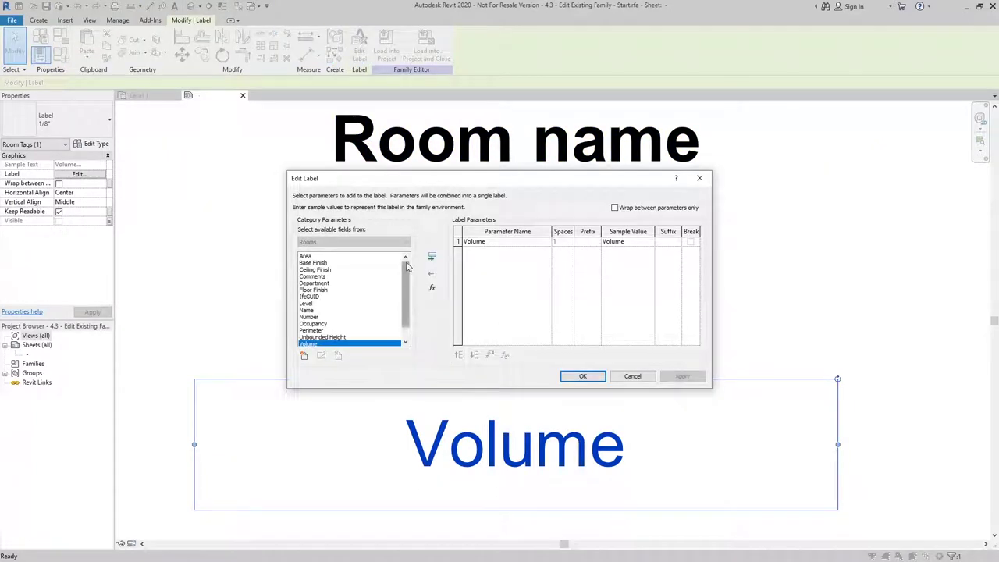
Replace Volume with the Floor Finish parameter in the lower label's contents.
{"action": "left_click_drag", "start_coordinate": [407, 278], "coordinate": [411, 289]}
{"action": "scroll", "coordinate": [409, 278], "scroll_direction": "up", "scroll_amount": 1}
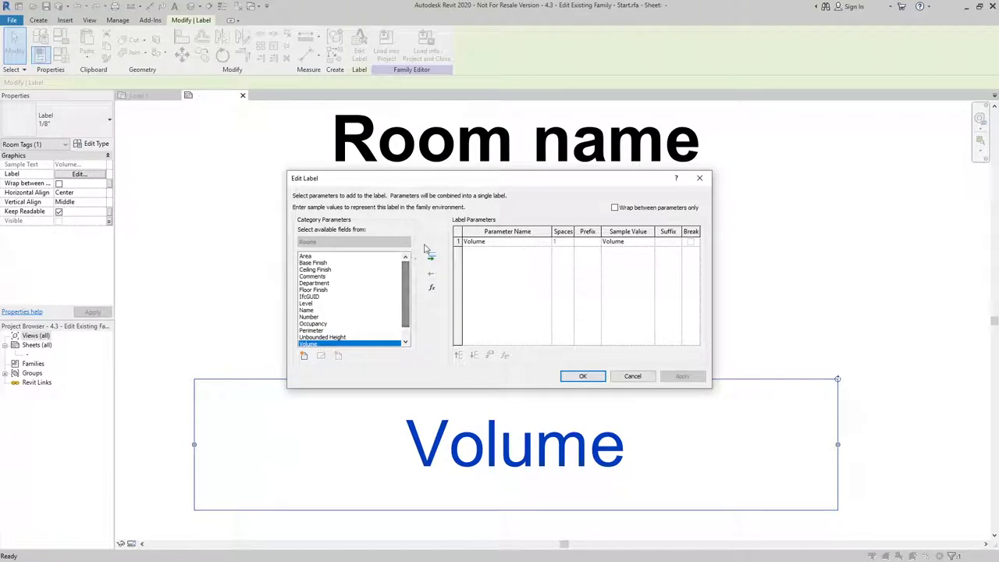
{"action": "left_click", "coordinate": [459, 242]}
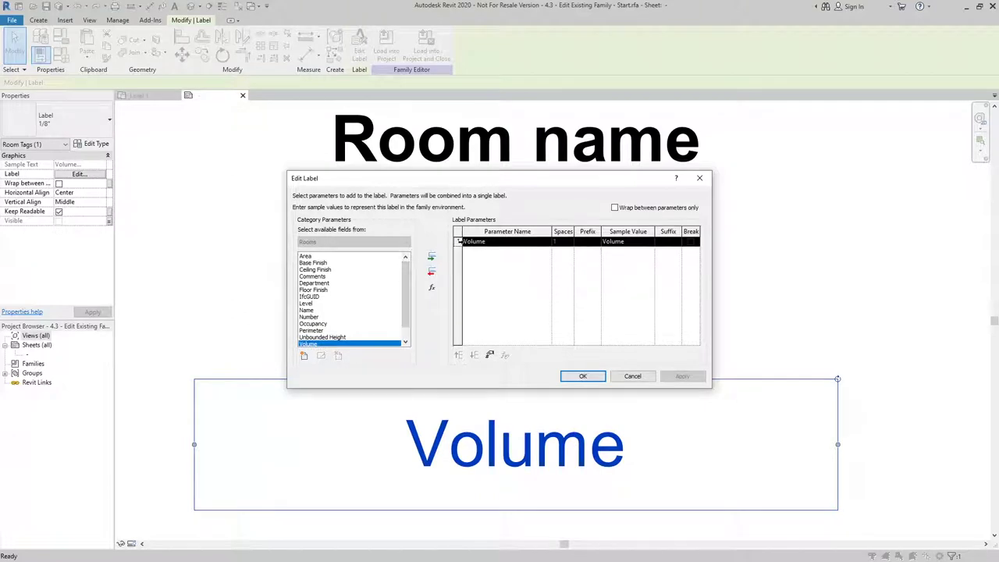
{"action": "left_click", "coordinate": [432, 274]}
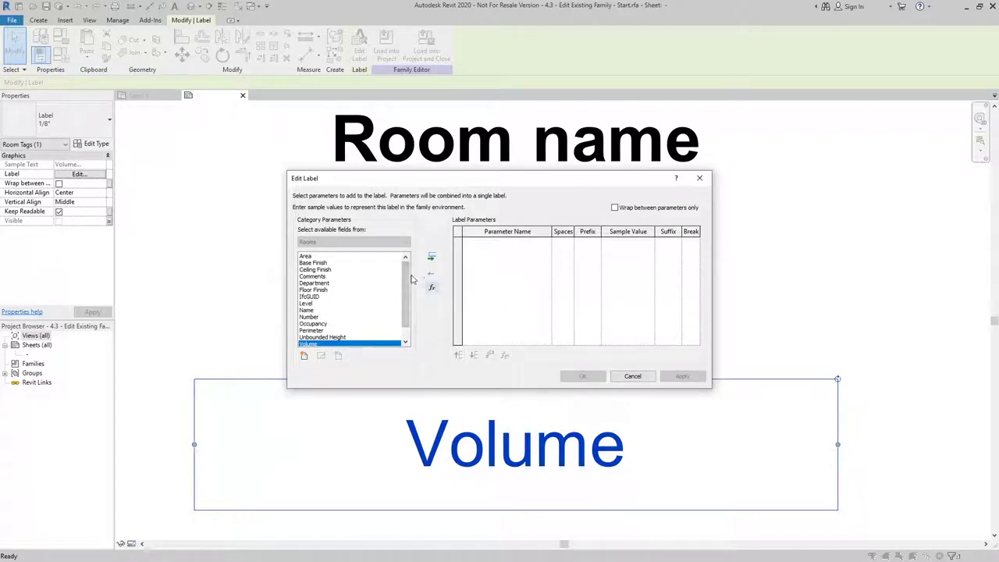
{"action": "left_click", "coordinate": [320, 290]}
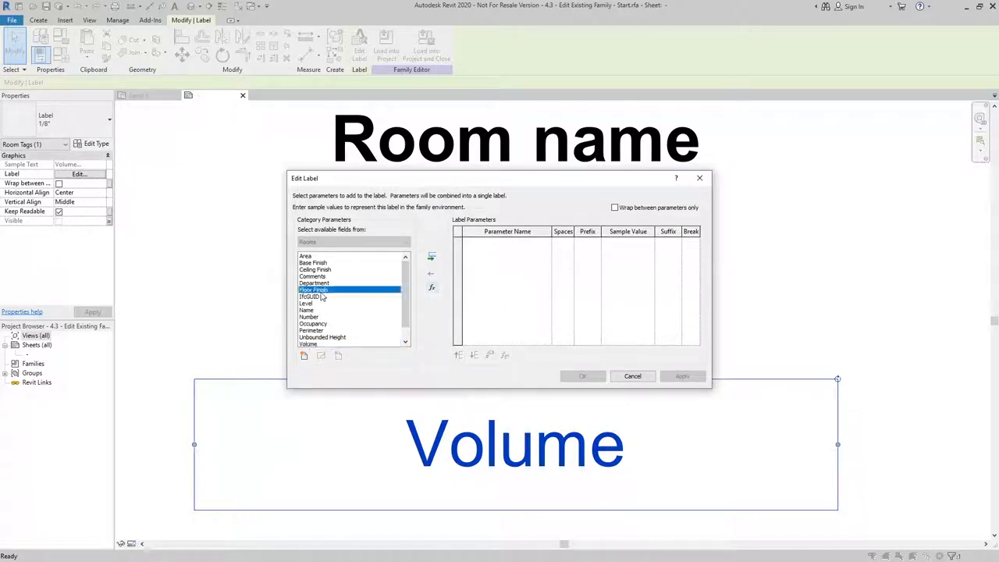
{"action": "left_click", "coordinate": [432, 259]}
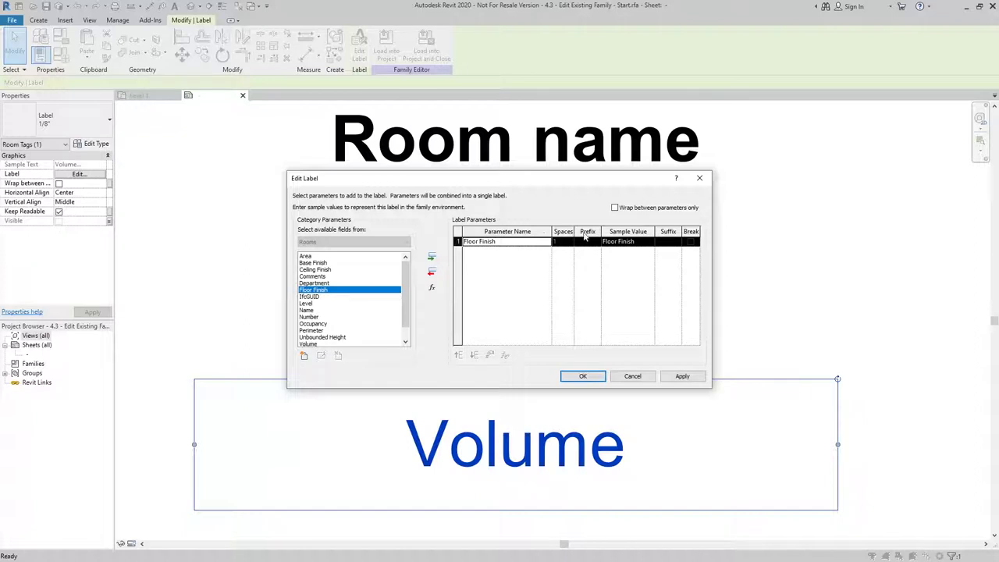
{"action": "left_click", "coordinate": [582, 376]}
{"action": "left_click", "coordinate": [768, 284]}
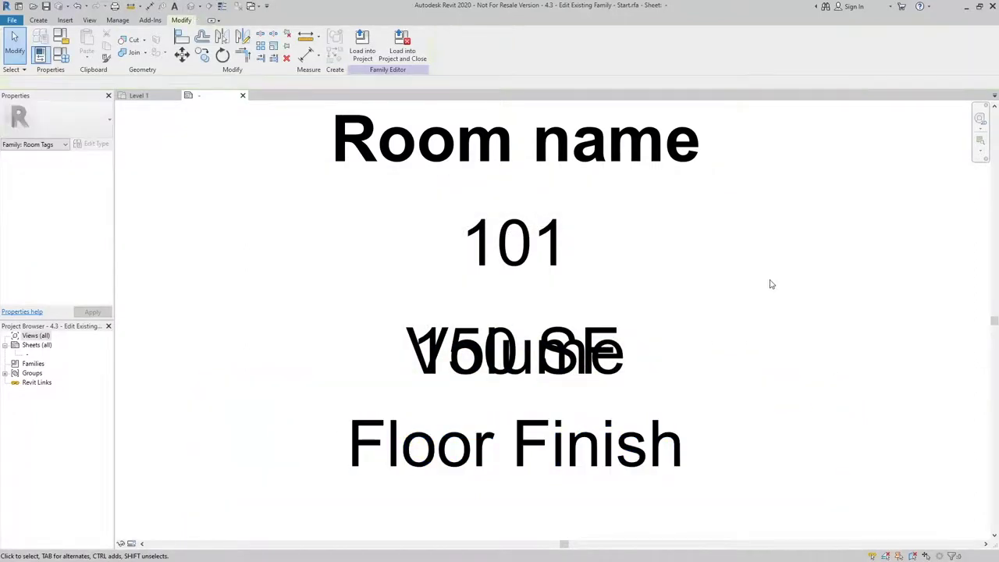
Reposition the Floor Finish label to sit directly beneath the 150 SF area line.
{"action": "left_click", "coordinate": [518, 465]}
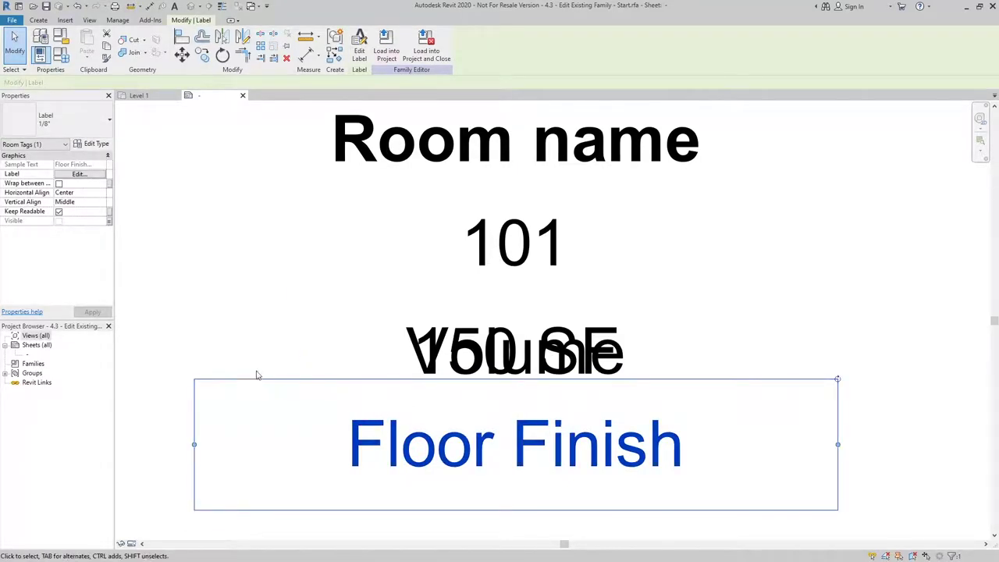
{"action": "left_click_drag", "start_coordinate": [255, 375], "coordinate": [266, 288]}
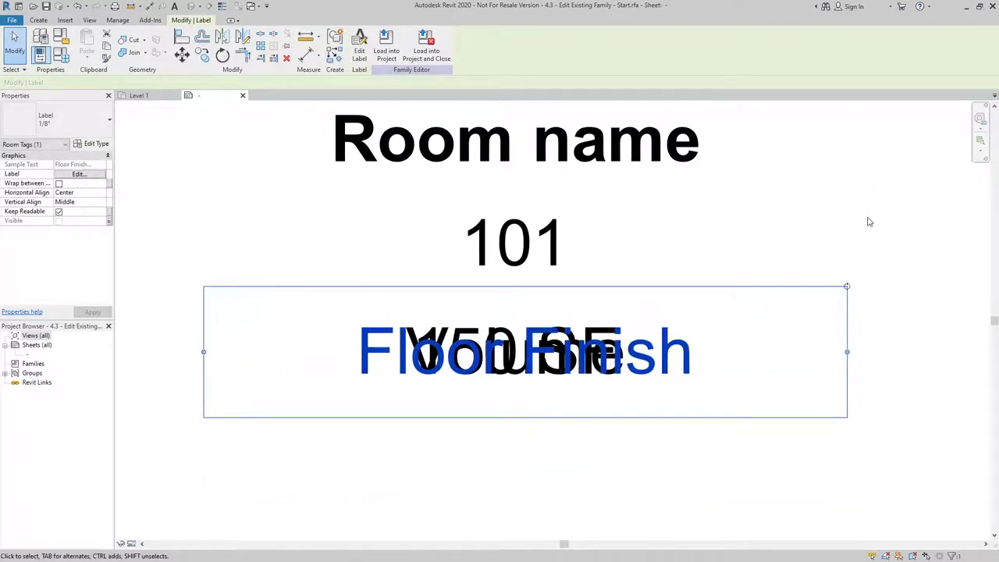
{"action": "middle_click_drag", "start_coordinate": [791, 193], "coordinate": [785, 223]}
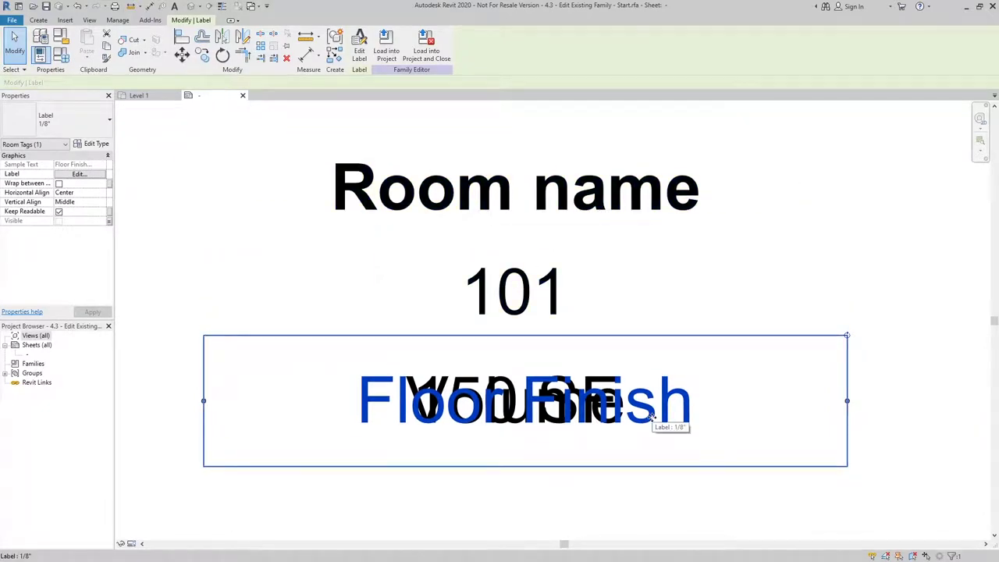
{"action": "middle_click_drag", "start_coordinate": [647, 420], "coordinate": [653, 401]}
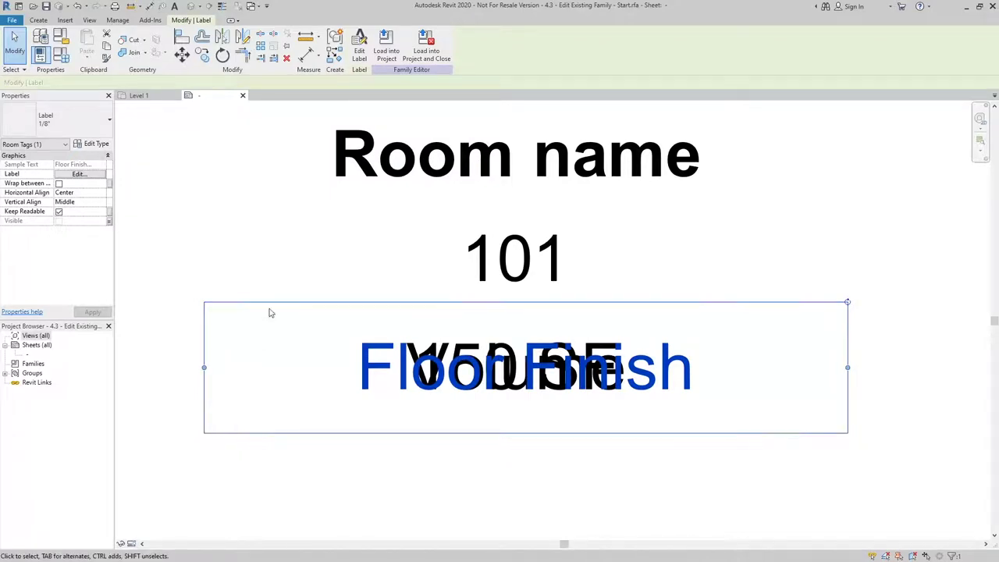
{"action": "left_click_drag", "start_coordinate": [273, 303], "coordinate": [275, 368]}
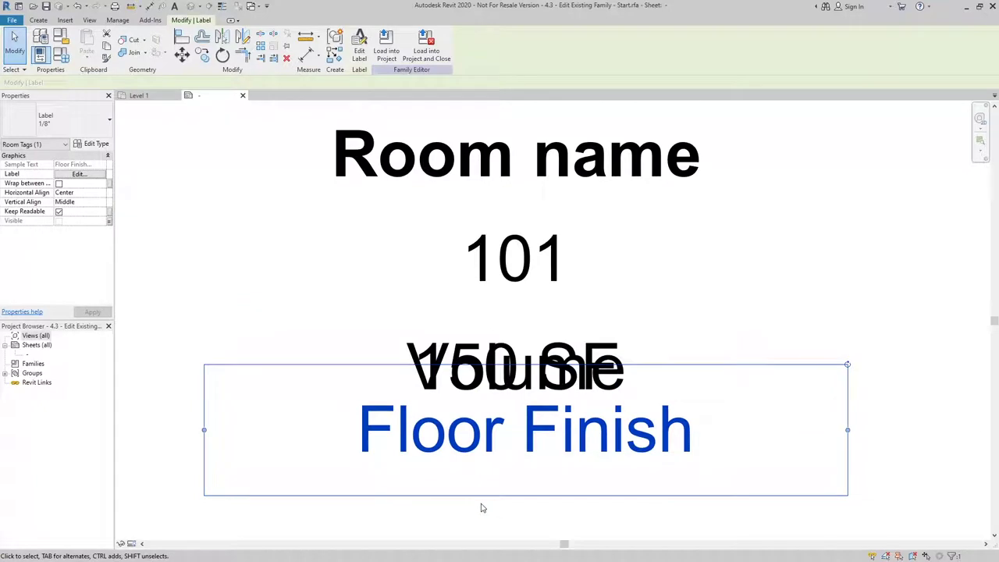
{"action": "left_click", "coordinate": [304, 283]}
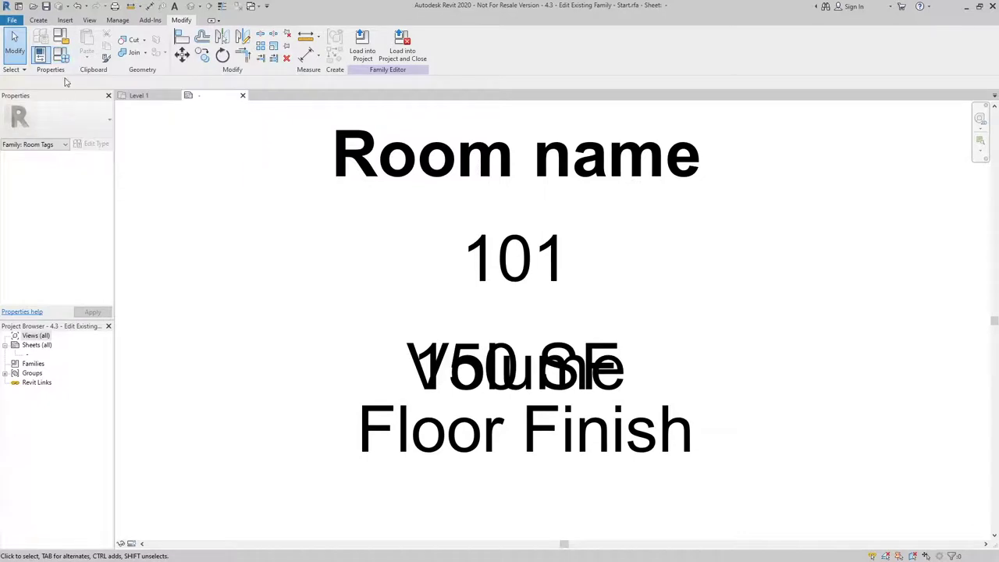
In Family Types, switch the current type to Room Tag With Area.
{"action": "left_click", "coordinate": [63, 60]}
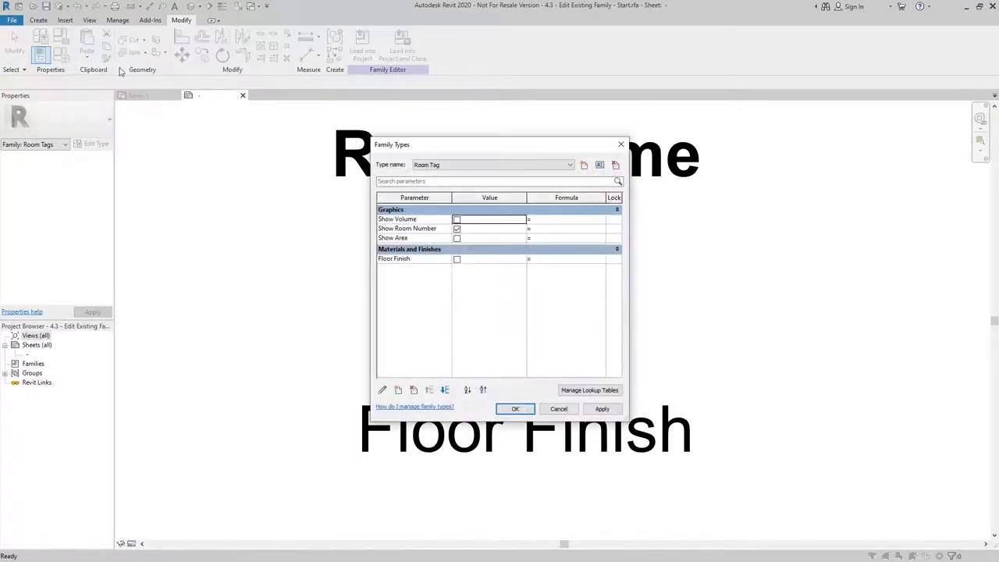
{"action": "left_click", "coordinate": [568, 166]}
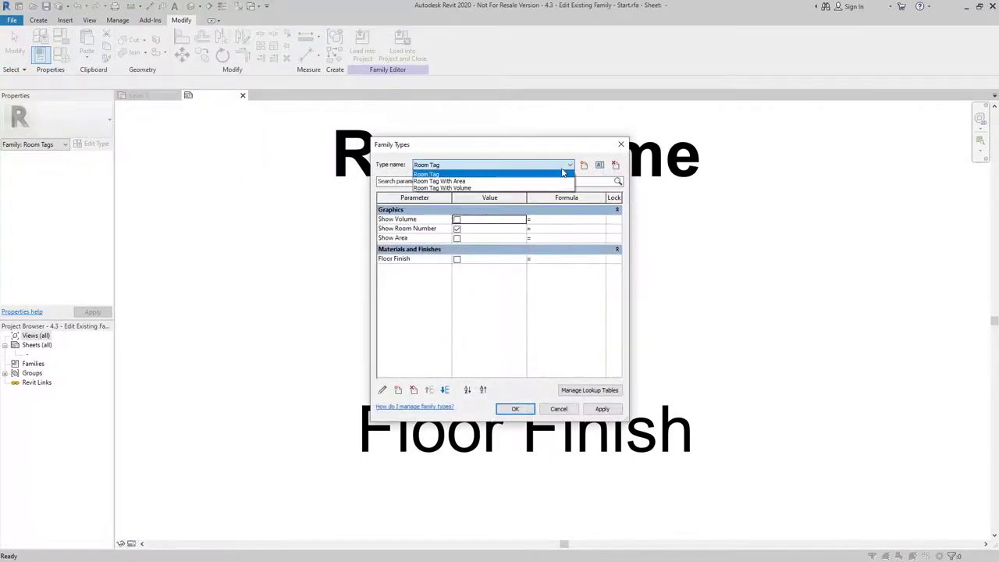
{"action": "left_click", "coordinate": [441, 174]}
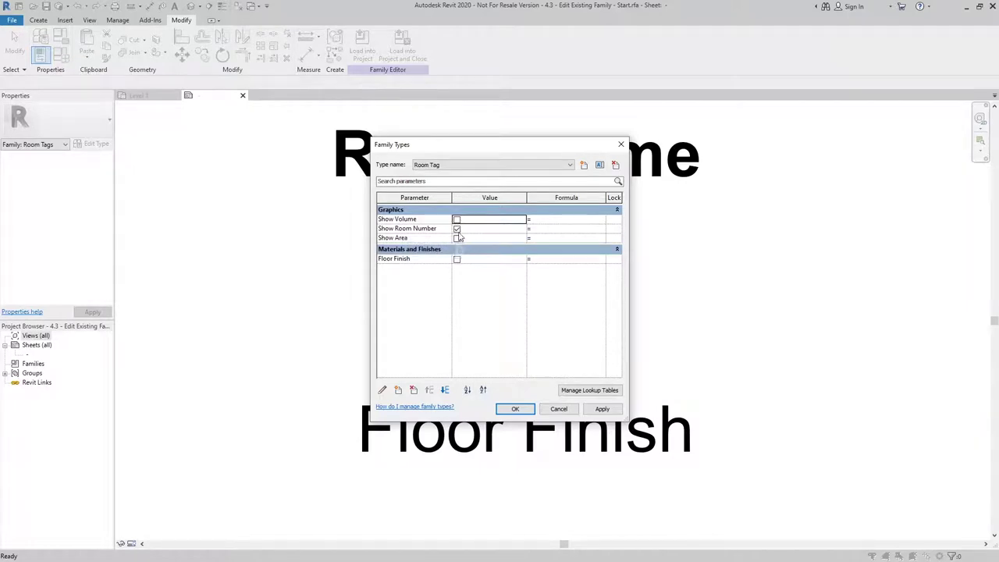
{"action": "left_click", "coordinate": [470, 167]}
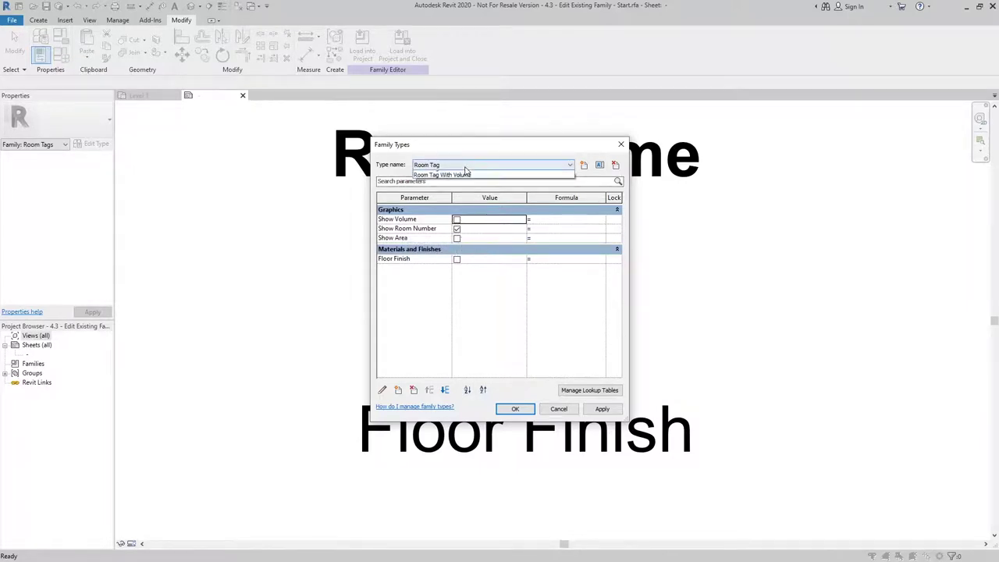
{"action": "left_click", "coordinate": [459, 181]}
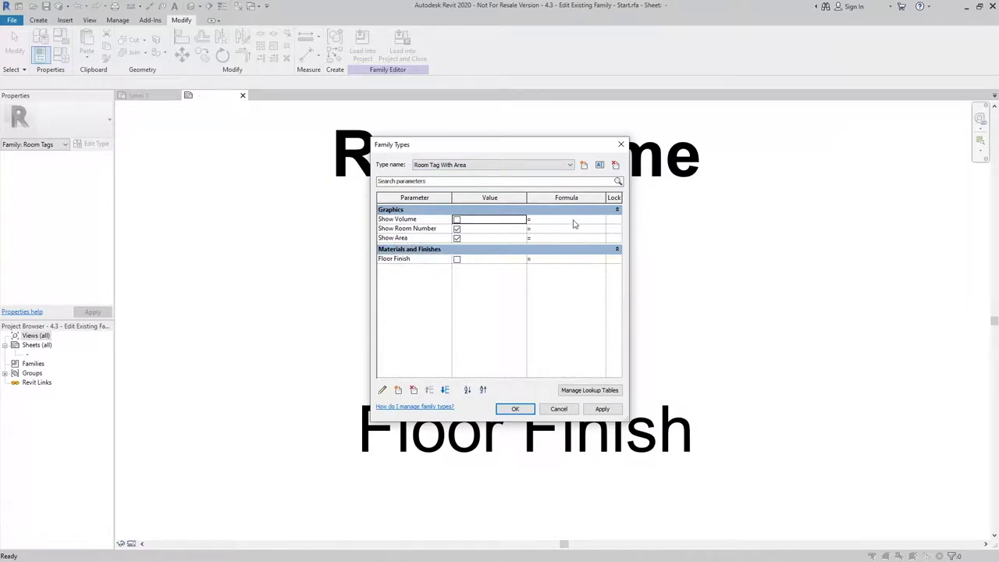
Add type 'Room Tag With Area and Floor Finish' with Floor Finish checked, and confirm.
{"action": "left_click", "coordinate": [584, 167]}
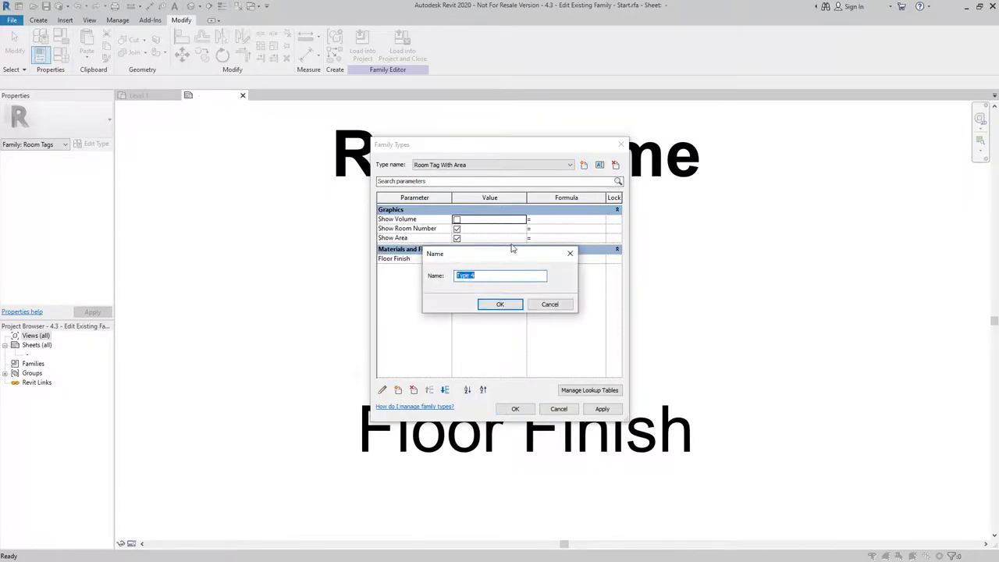
{"action": "type", "text": "Roo"}
{"action": "type", "text": "ish"}
{"action": "key", "text": "Return"}
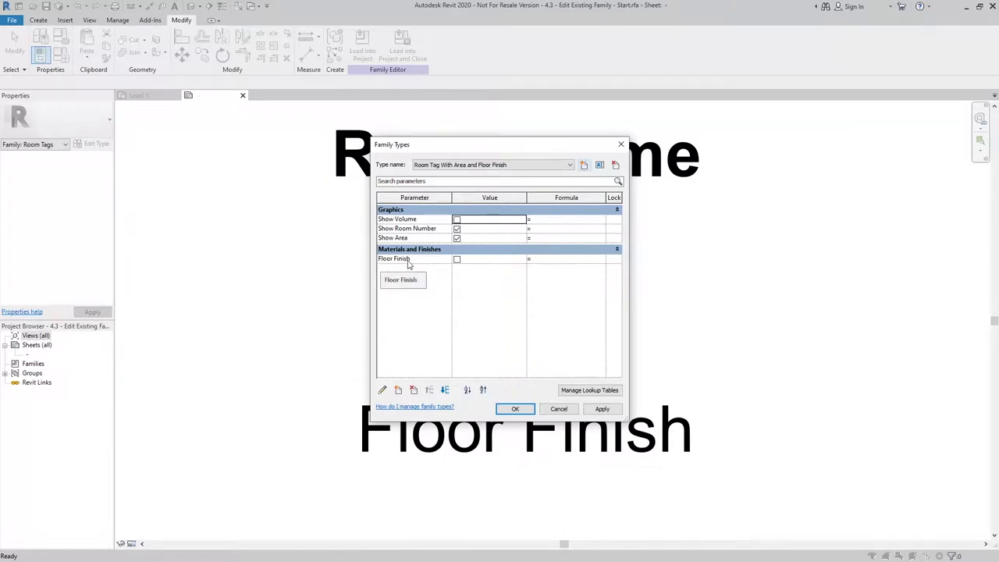
{"action": "left_click", "coordinate": [456, 259]}
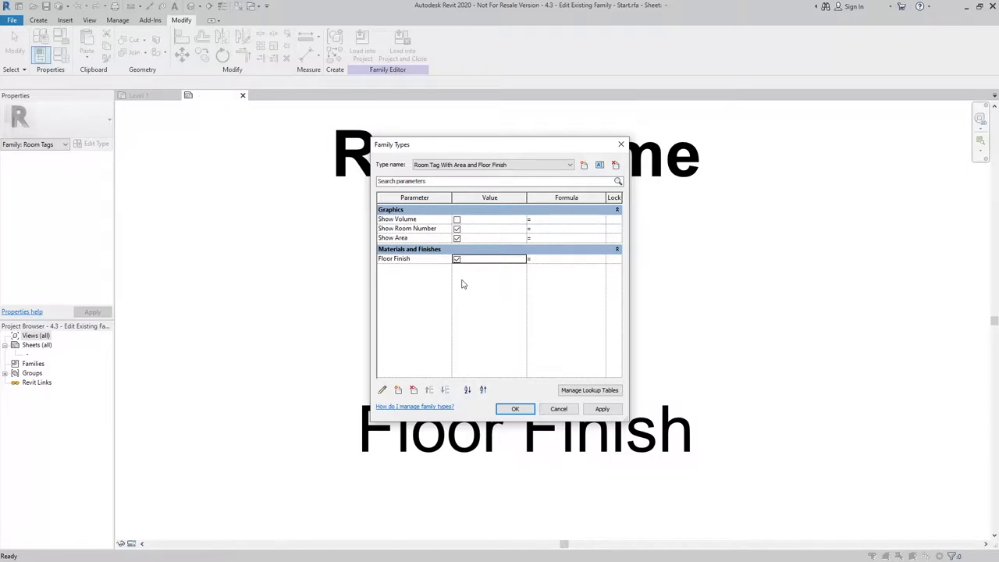
{"action": "left_click", "coordinate": [515, 408]}
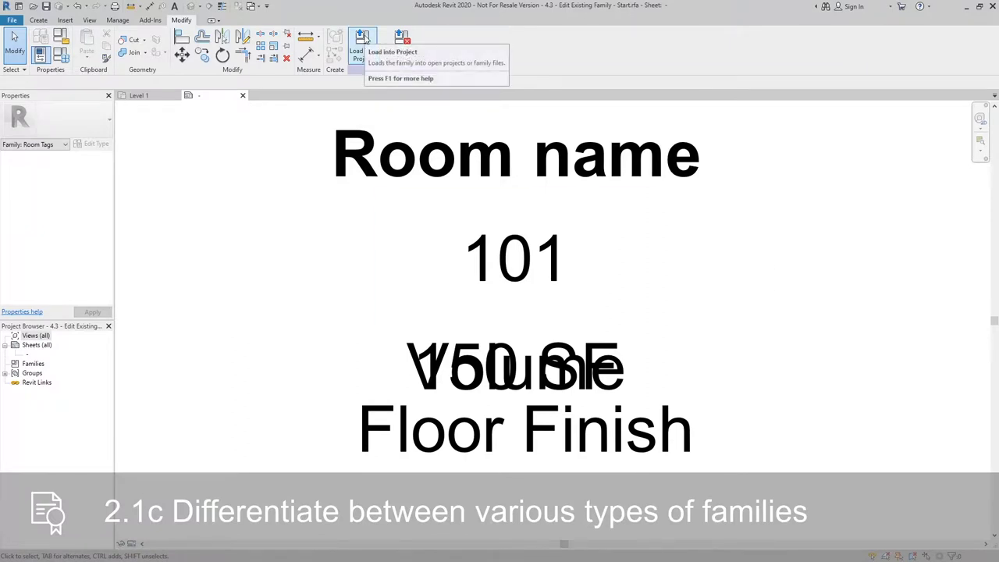
Load the family into Lesson 4 and place a right-hand room tagged Room Tag With Area and Floor Finish.
{"action": "left_click", "coordinate": [363, 39]}
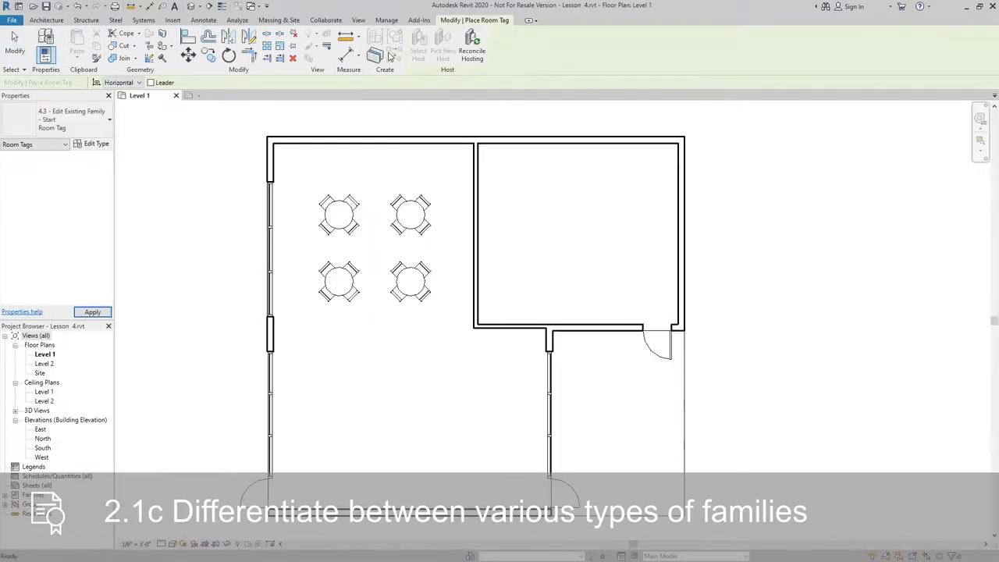
{"action": "key", "text": "r"}
{"action": "key", "text": "m"}
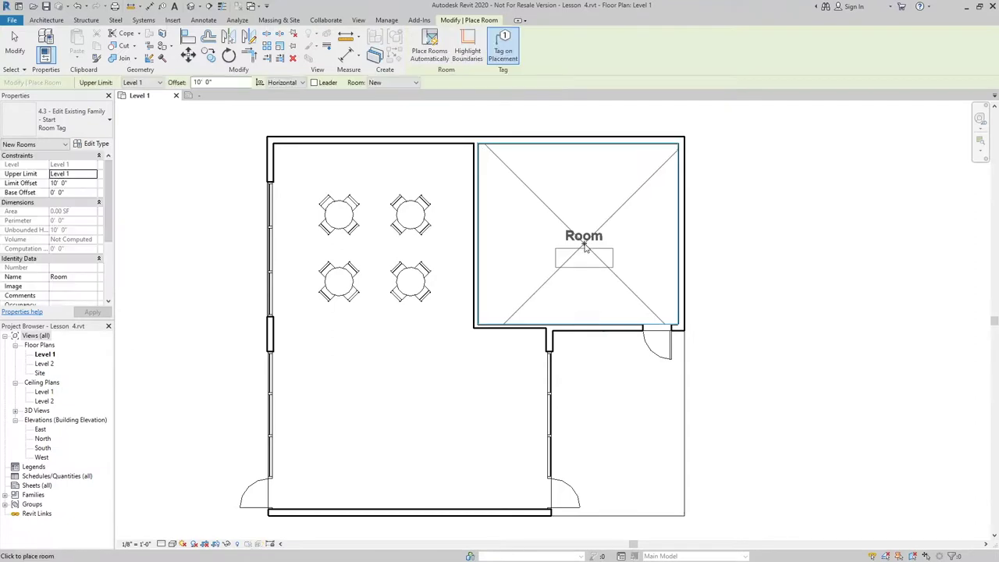
{"action": "left_click", "coordinate": [52, 125]}
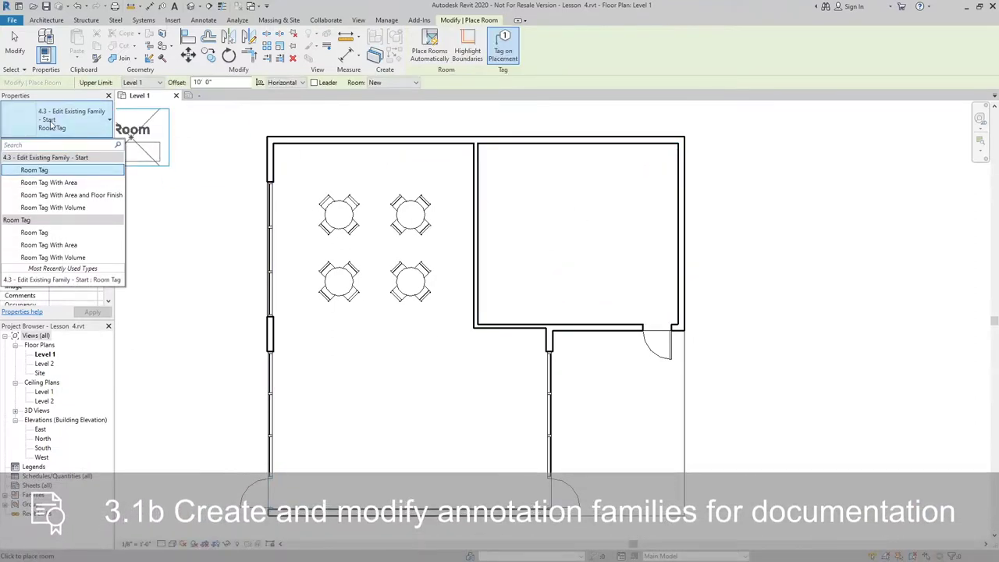
{"action": "left_click", "coordinate": [85, 195]}
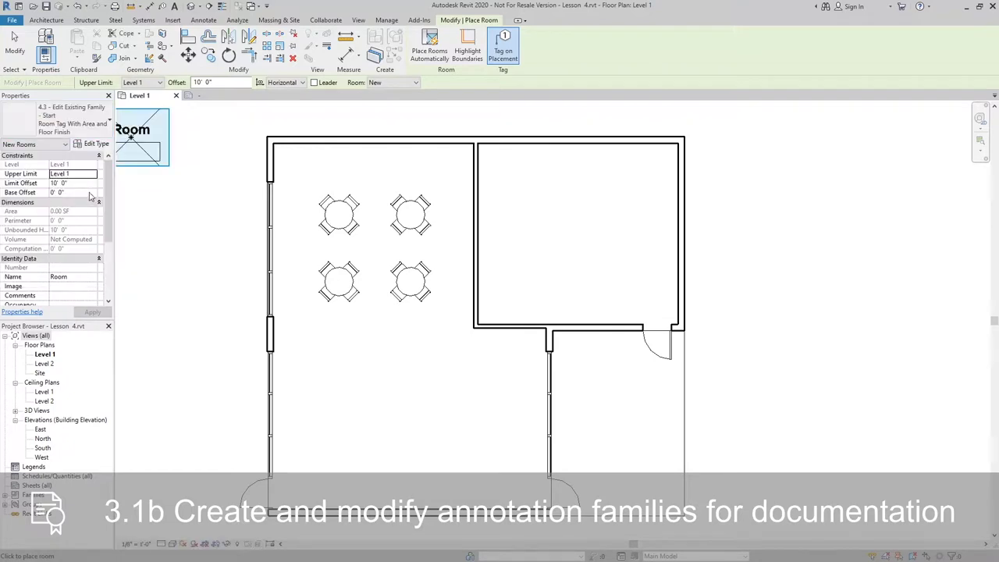
{"action": "left_click", "coordinate": [570, 223]}
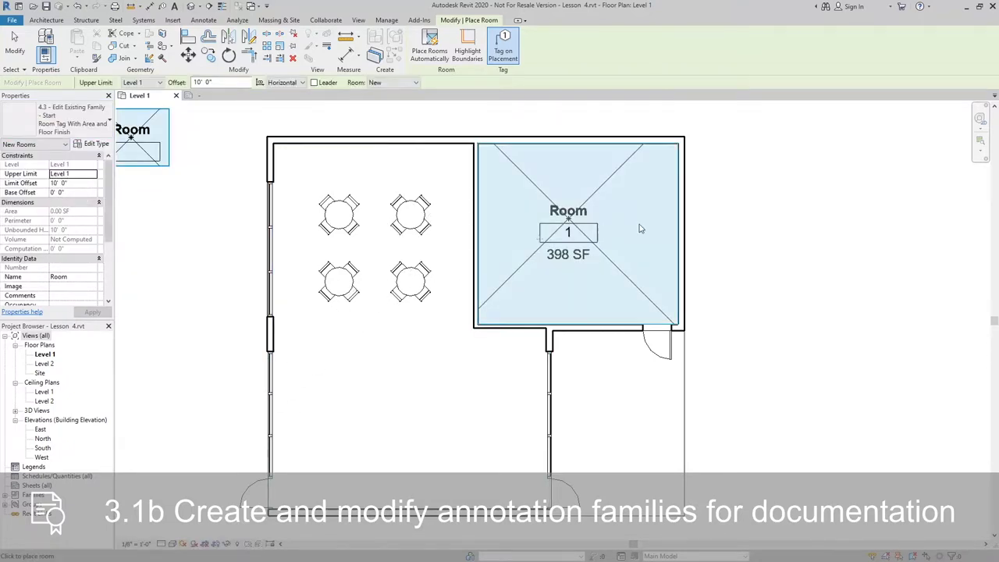
Enter TILE as the room tag's floor finish value, shown beneath 398 SF.
{"action": "key", "text": "Escape"}
{"action": "key", "text": "Escape"}
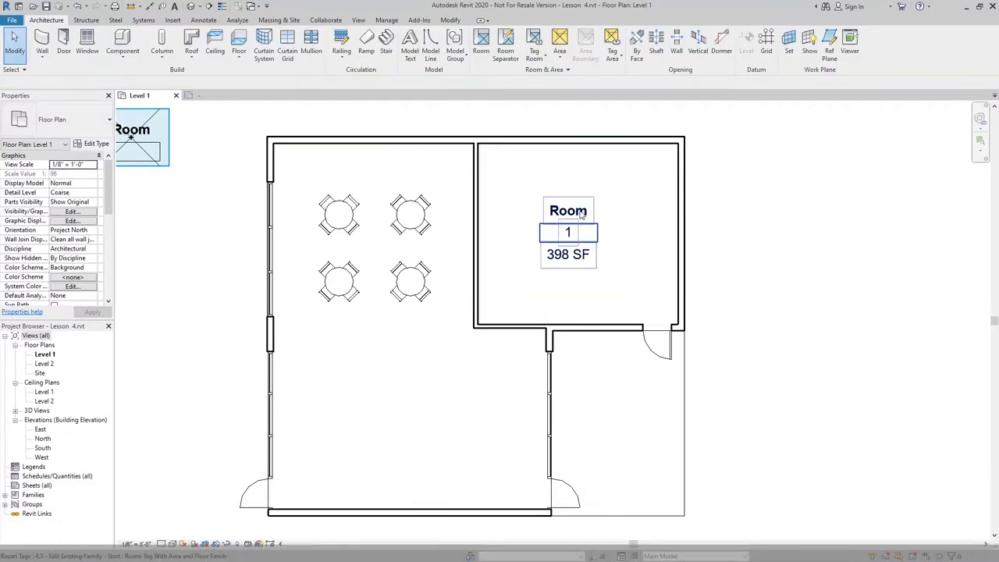
{"action": "left_click", "coordinate": [568, 234]}
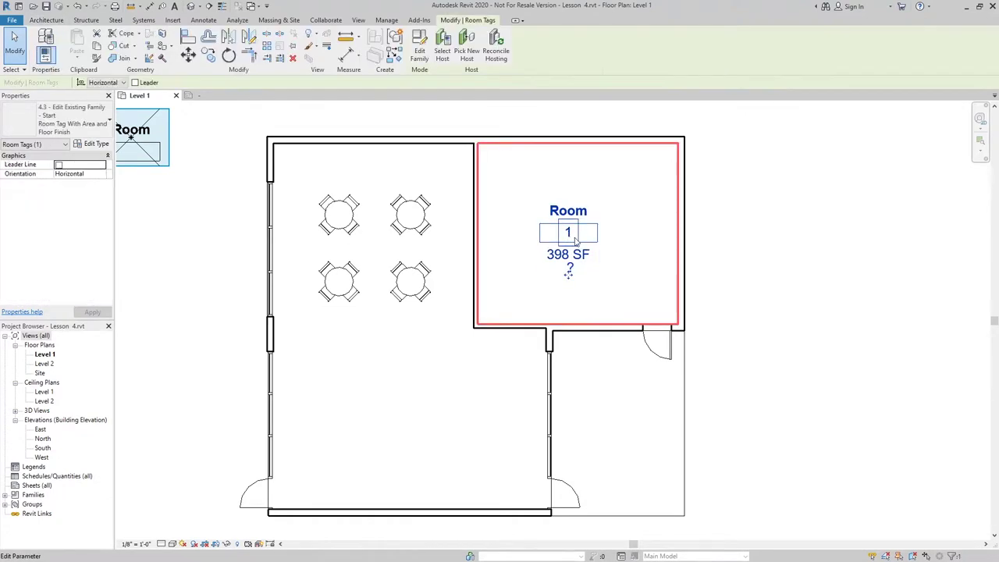
{"action": "scroll", "coordinate": [571, 272], "scroll_direction": "up", "scroll_amount": 3}
{"action": "left_click", "coordinate": [557, 273]}
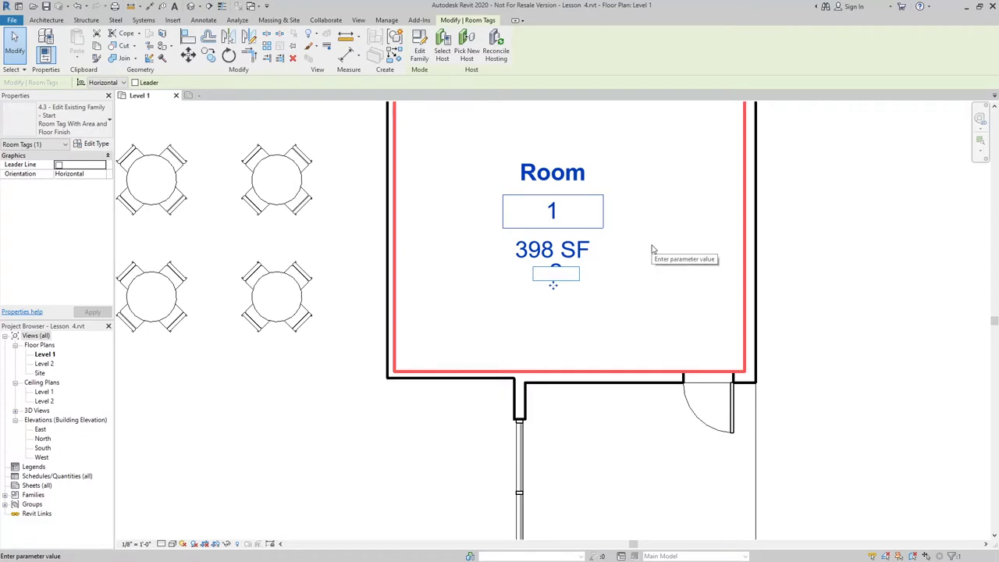
{"action": "type", "text": "TiLE"}
{"action": "left_click", "coordinate": [623, 346]}
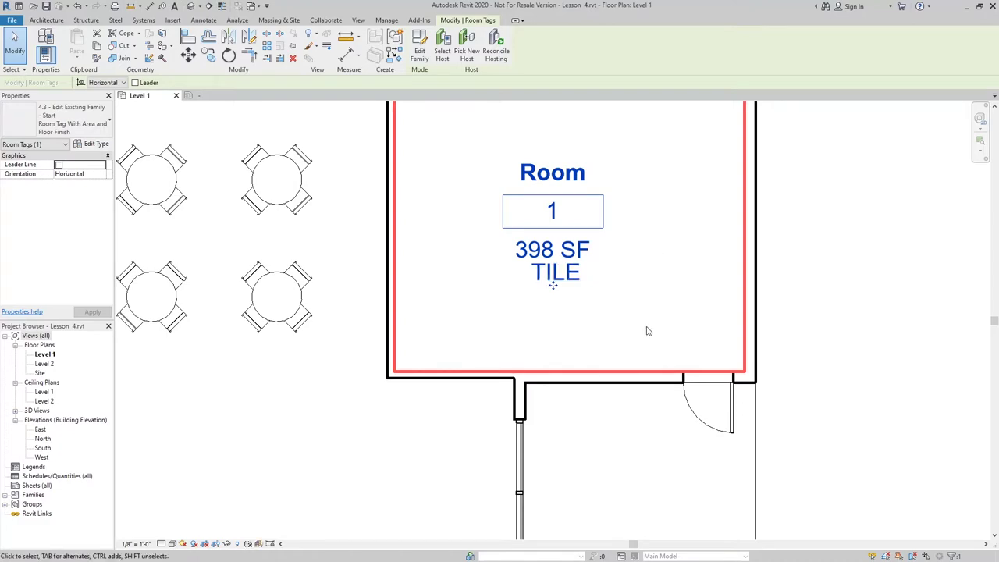